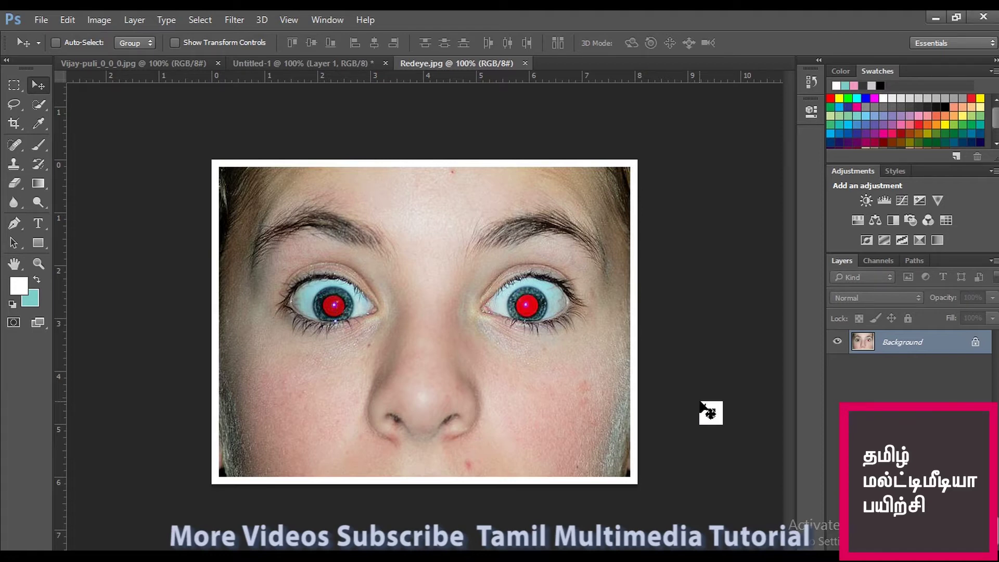
key(ctrl+plus)
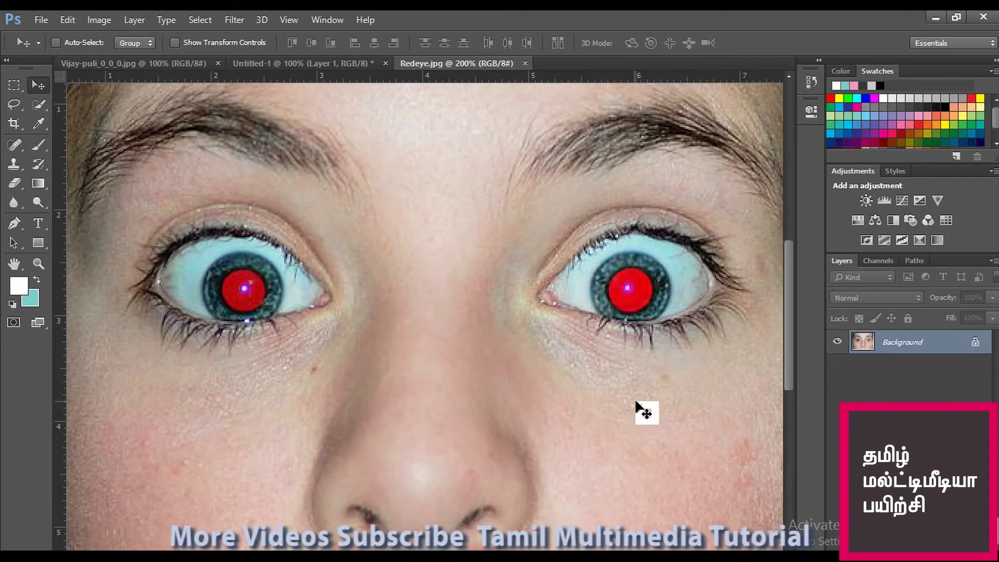
key(ctrl+minus)
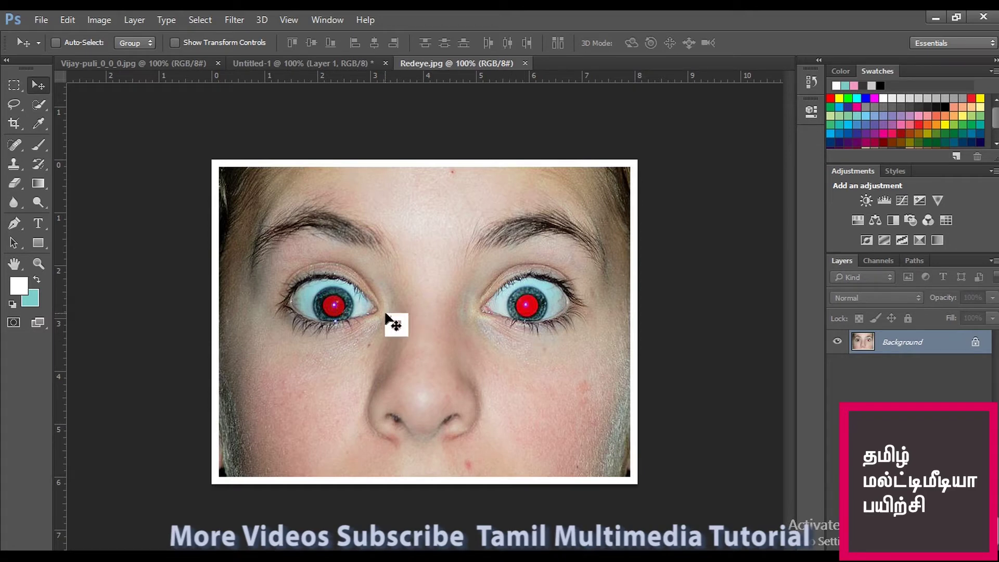
- Select the Red Eye Tool from the healing tools group and zoom in on the eyes
click(11, 149)
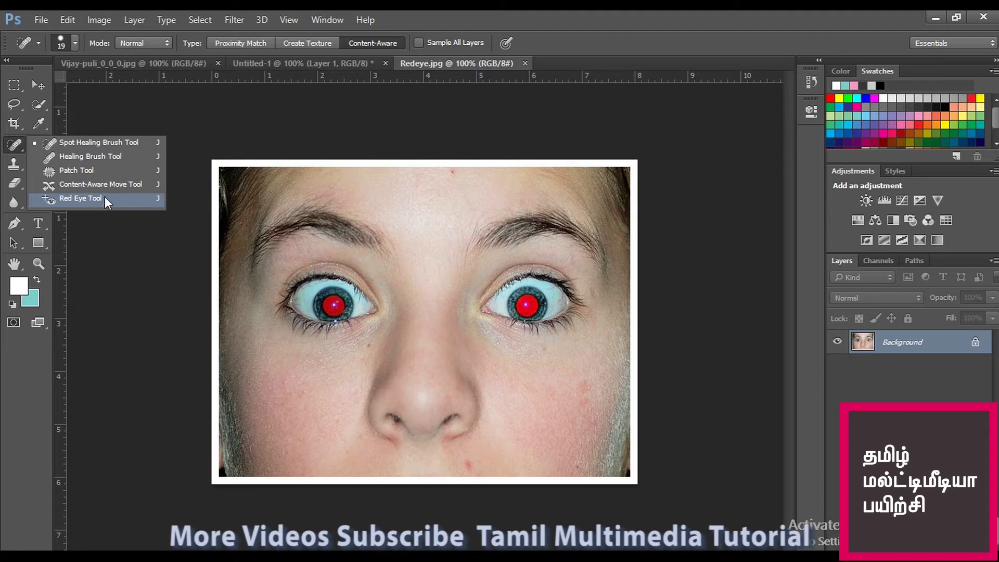
click(105, 198)
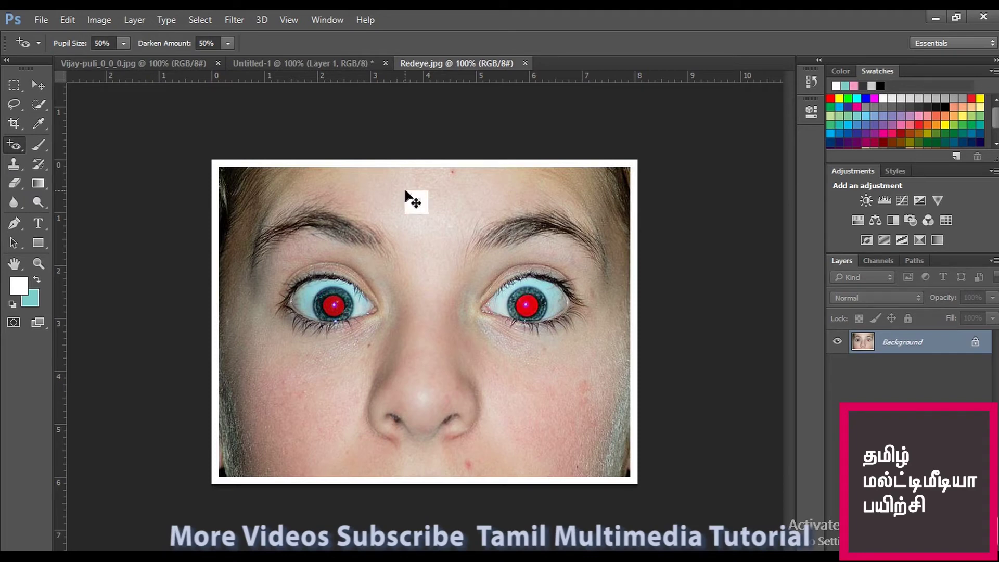
key(ctrl+plus)
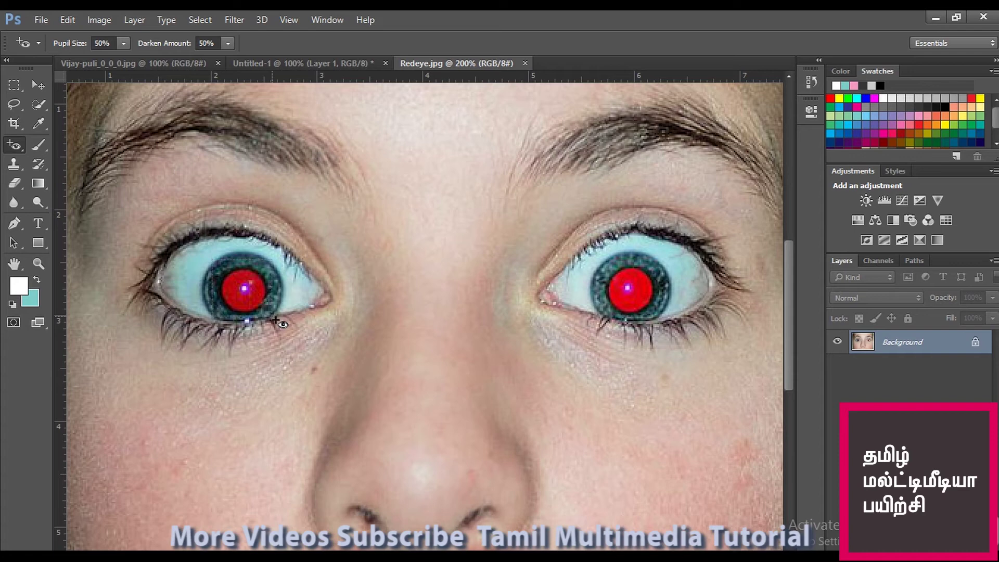
- Darken the left pupil with the Red Eye Tool (50% pupil size, 50% darken), then start the right pupil
click(276, 320)
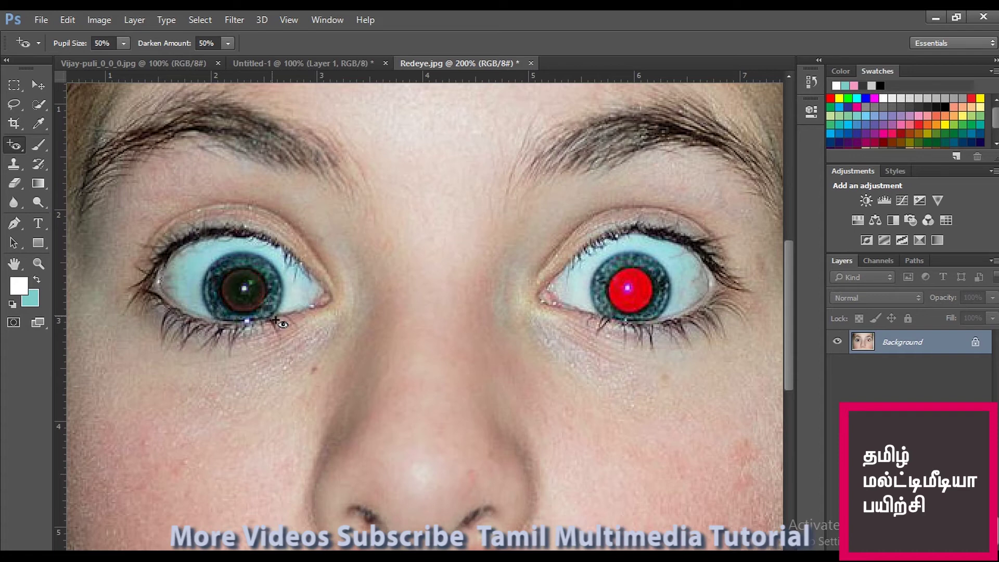
mouse_move(210, 260)
mouse_down()
mouse_move(280, 308)
mouse_move(283, 324)
mouse_up()
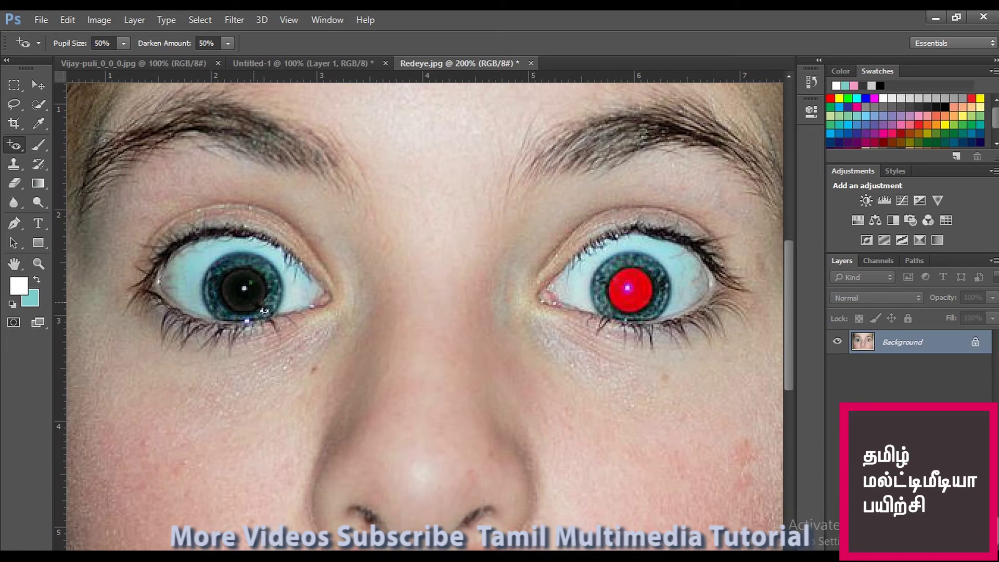
drag(203, 260, 280, 321)
click(669, 325)
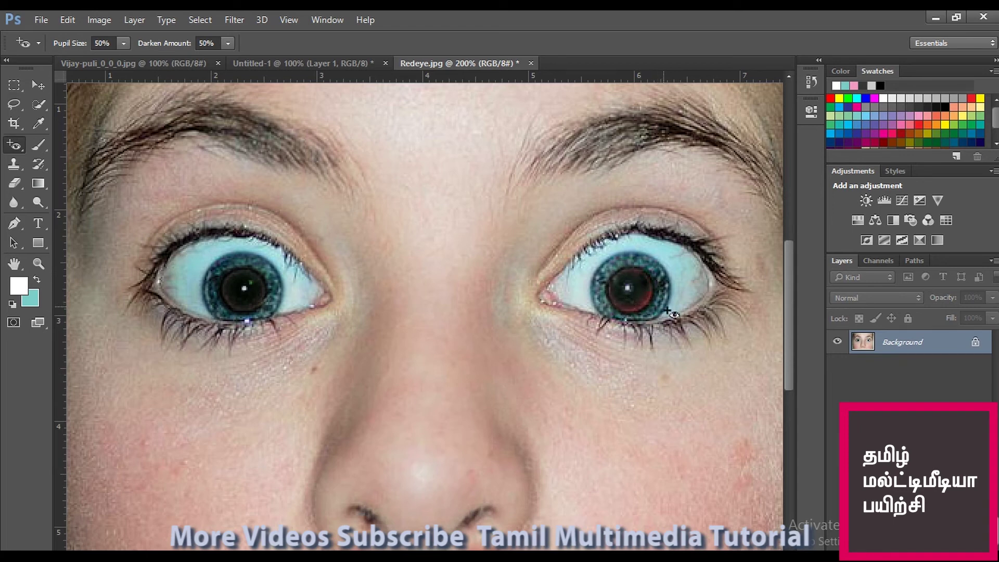
- Drag the Red Eye Tool repeatedly over the right pupil until it is dark, then zoom out
click(640, 296)
drag(610, 277, 648, 315)
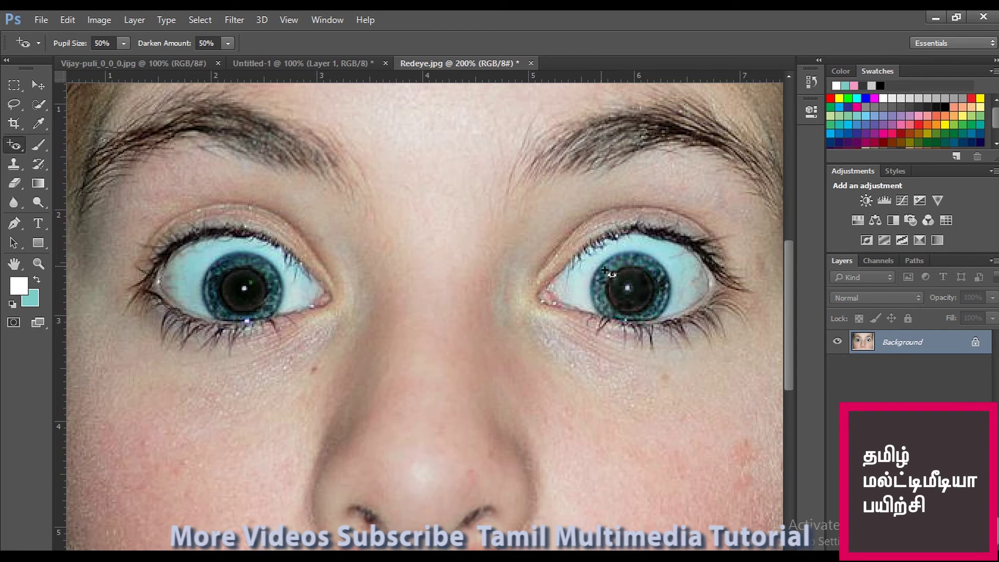
mouse_move(605, 289)
mouse_down()
mouse_move(671, 301)
mouse_move(666, 293)
mouse_up()
drag(601, 265, 636, 304)
drag(608, 260, 686, 306)
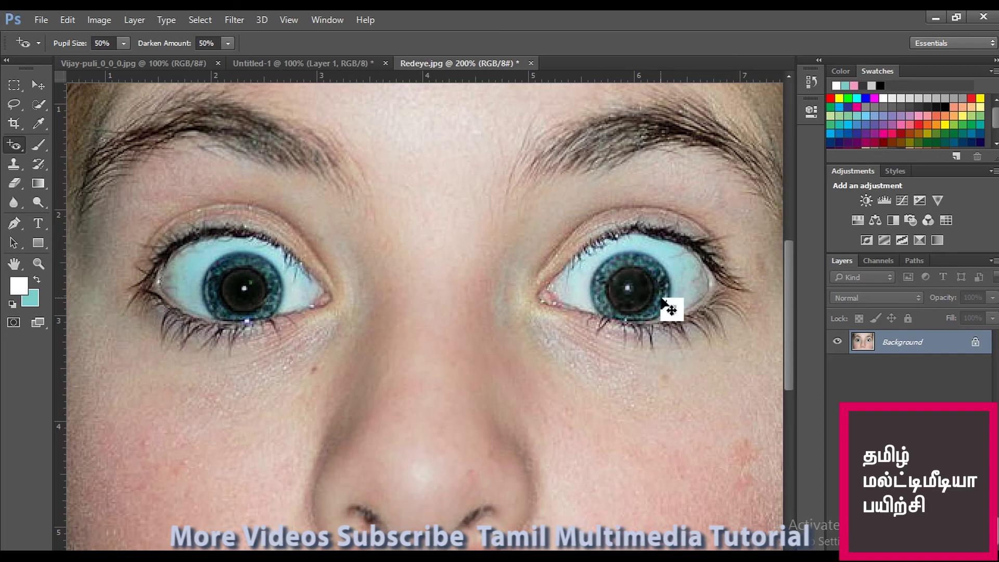
key(ctrl+minus)
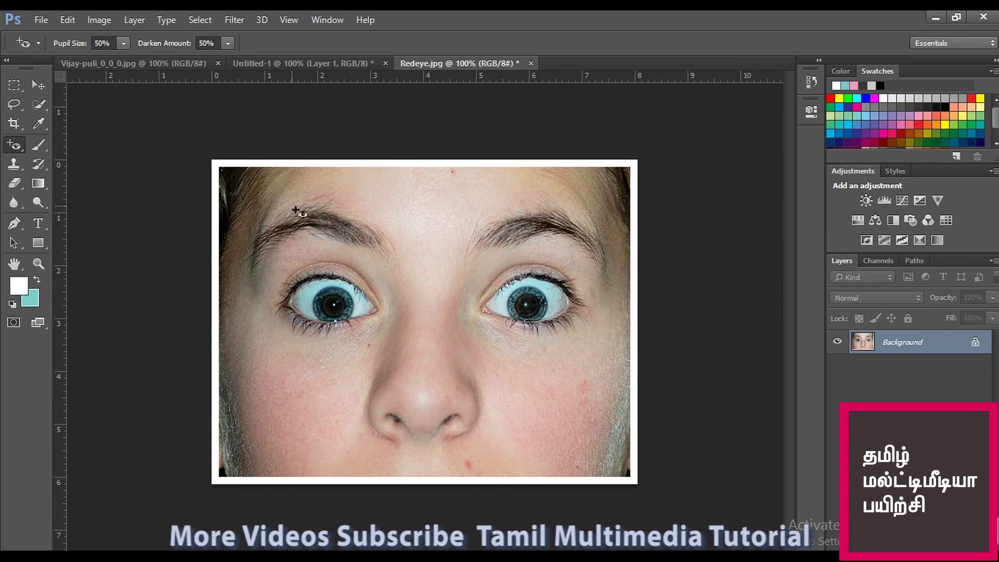
- Show the healing and red-eye tool flyout in the toolbar
right_click(9, 148)
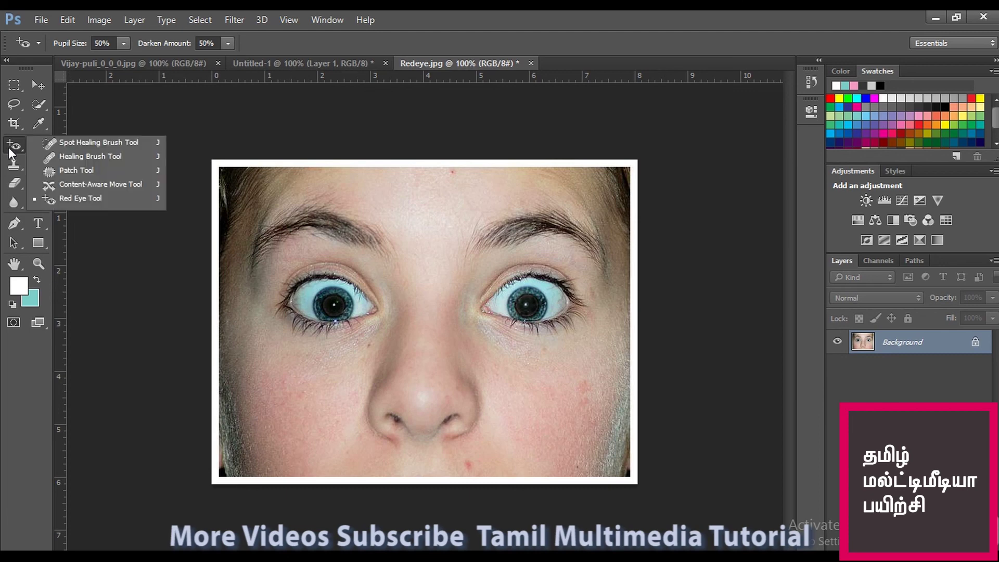